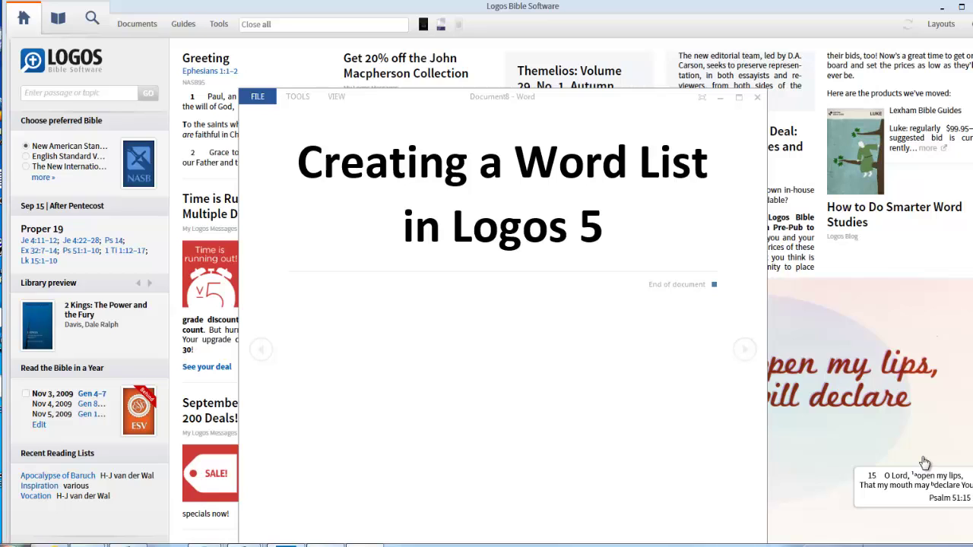
Step: Select the Word title-slide window and minimize it to reveal the Logos home page
left_click(721, 104)
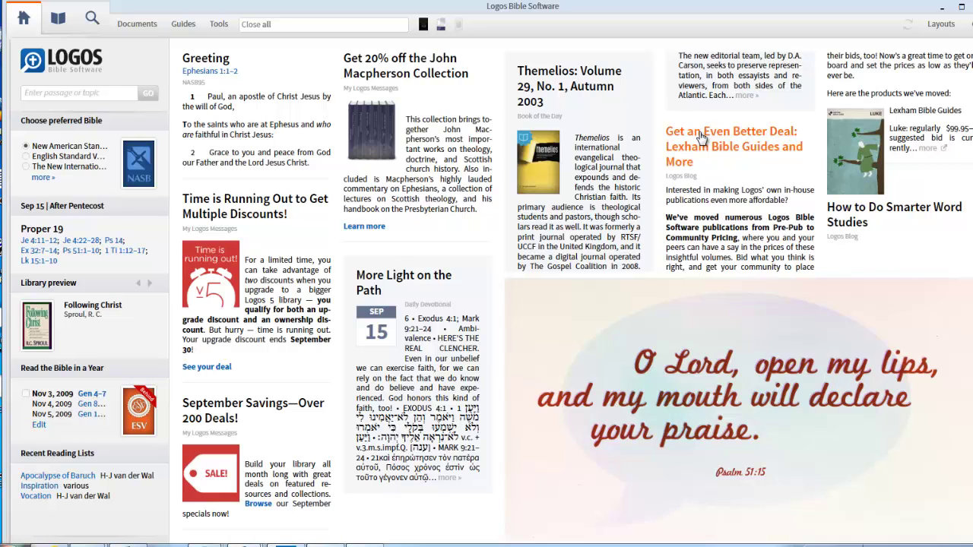
Step: Create a new Word List from the Documents menu
left_click(145, 28)
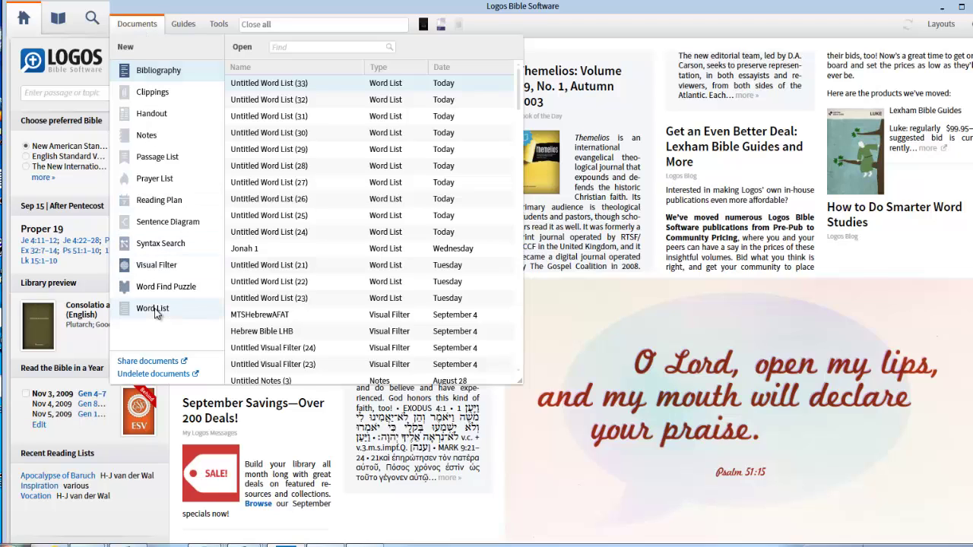
mouse_move(152, 309)
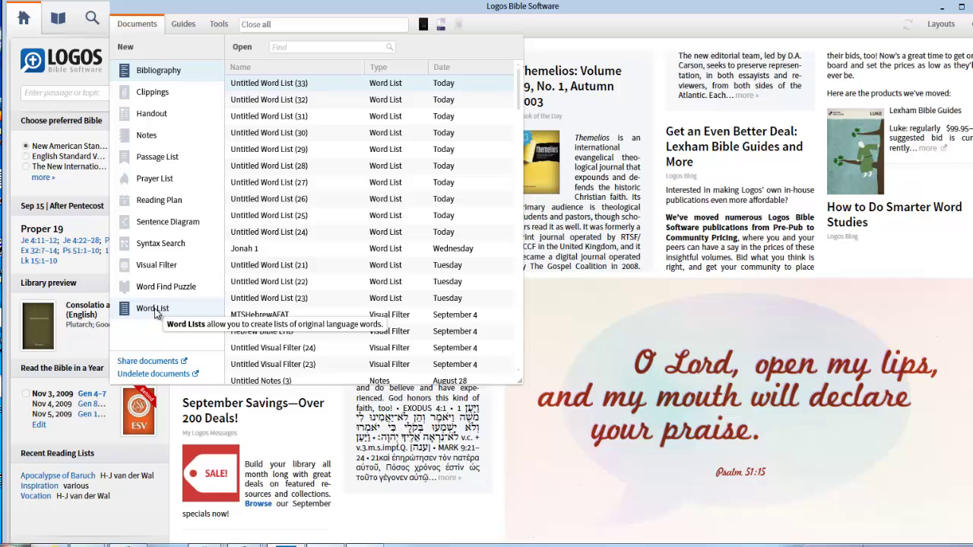
left_click(156, 309)
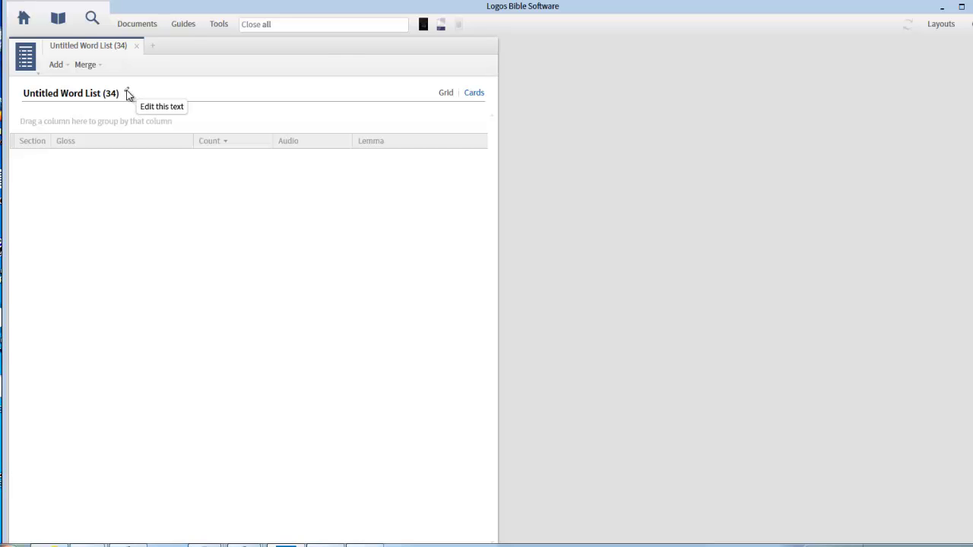
Step: Name the untitled word list 'Book of Ruth'
left_click(127, 94)
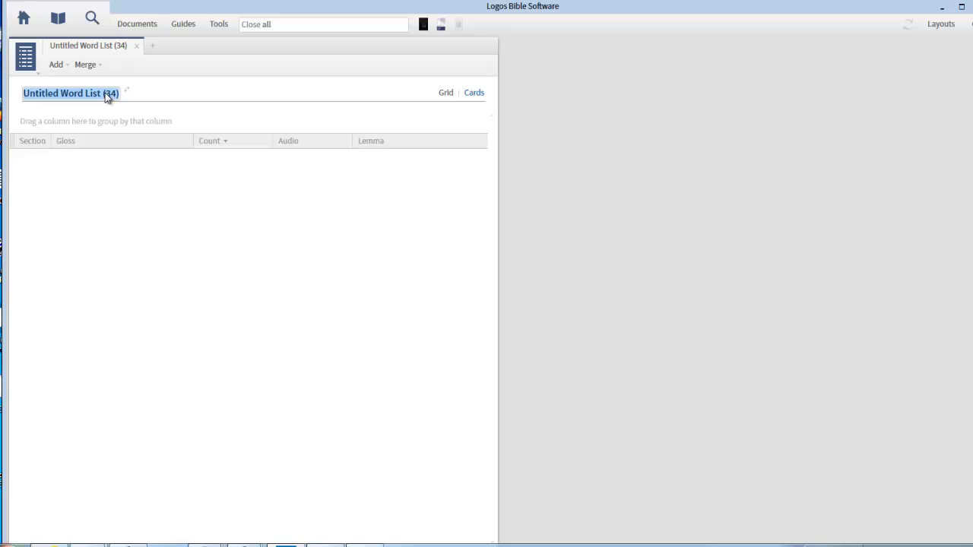
type("Book of Ruth")
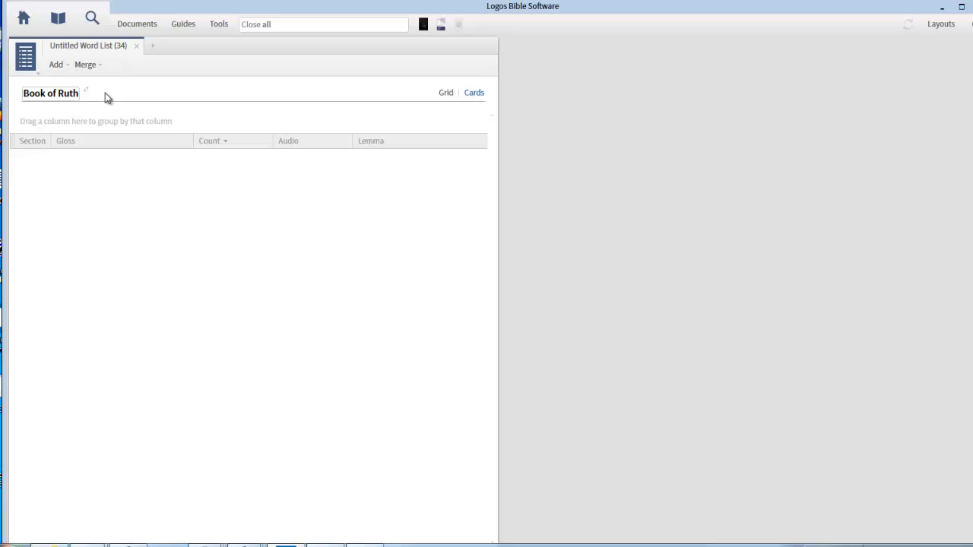
left_click(159, 242)
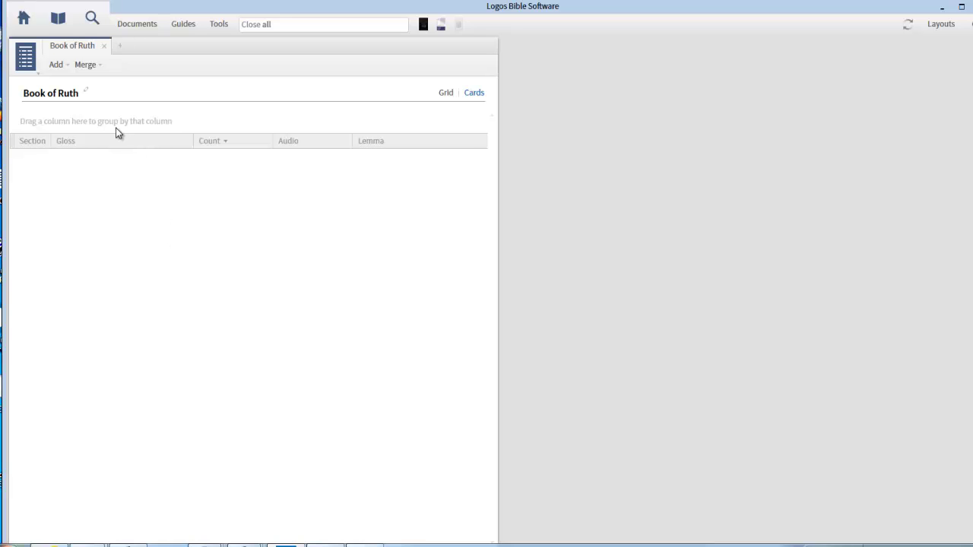
Step: Show the Add menu's options for adding lemmas from NASB95
left_click(56, 65)
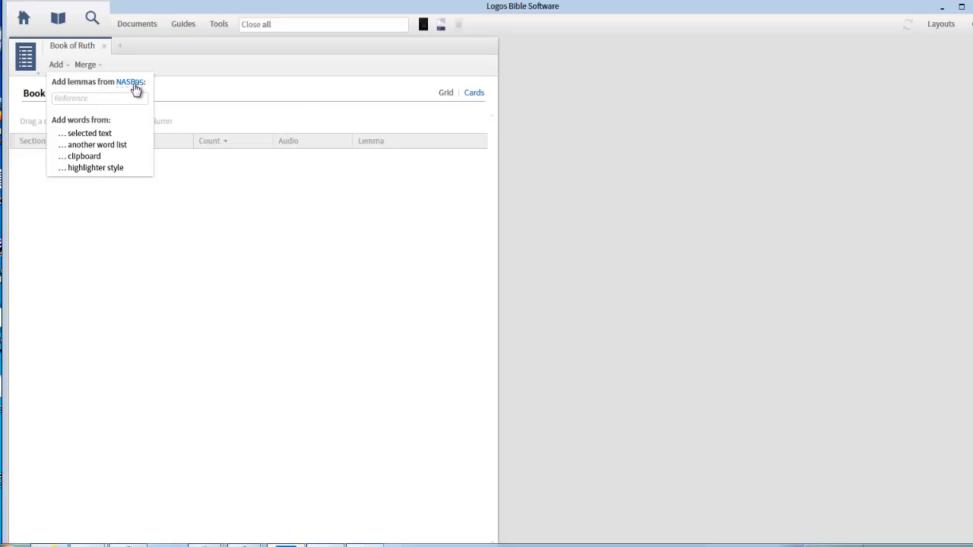
Step: Switch the lemma source from NASB95 to the Lexham Hebrew Bible (LHB)
left_click(133, 85)
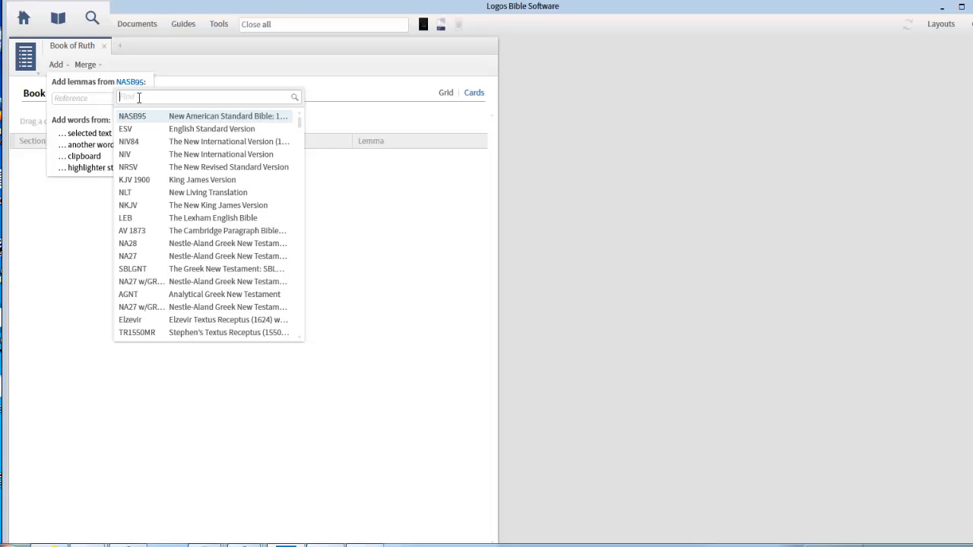
type("L")
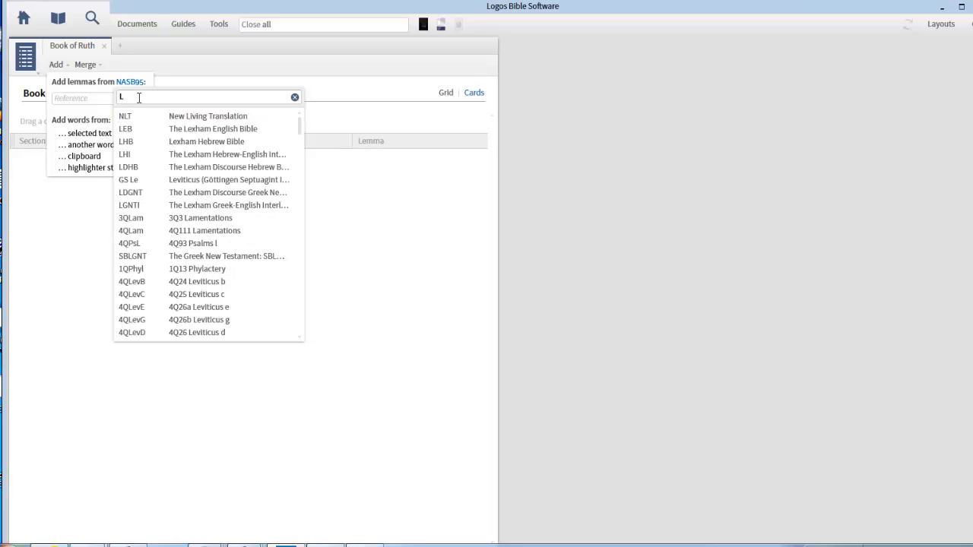
type("HB")
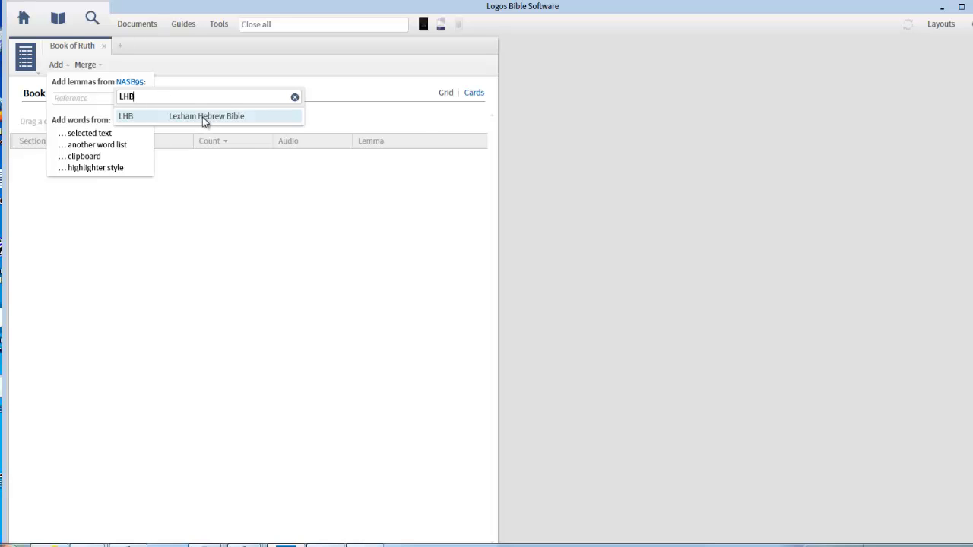
mouse_move(206, 117)
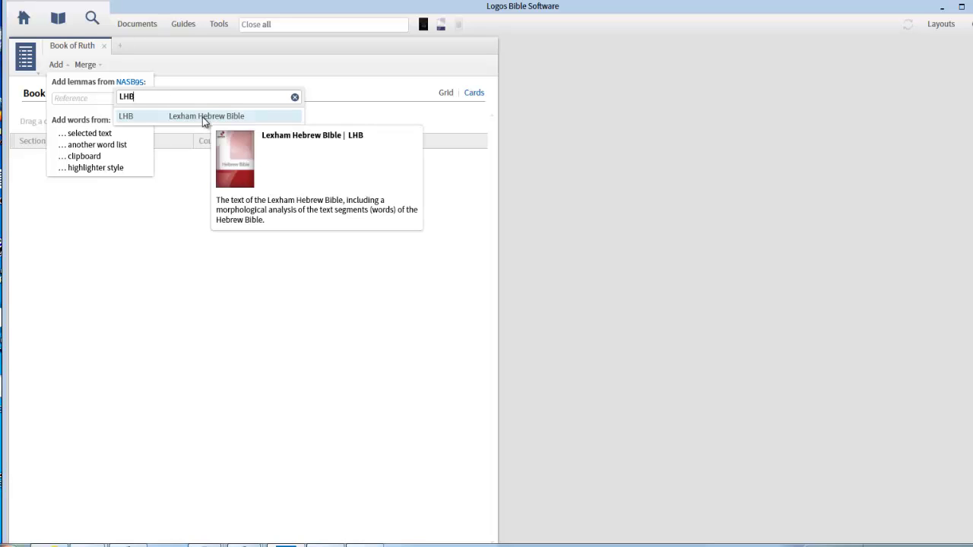
left_click(203, 116)
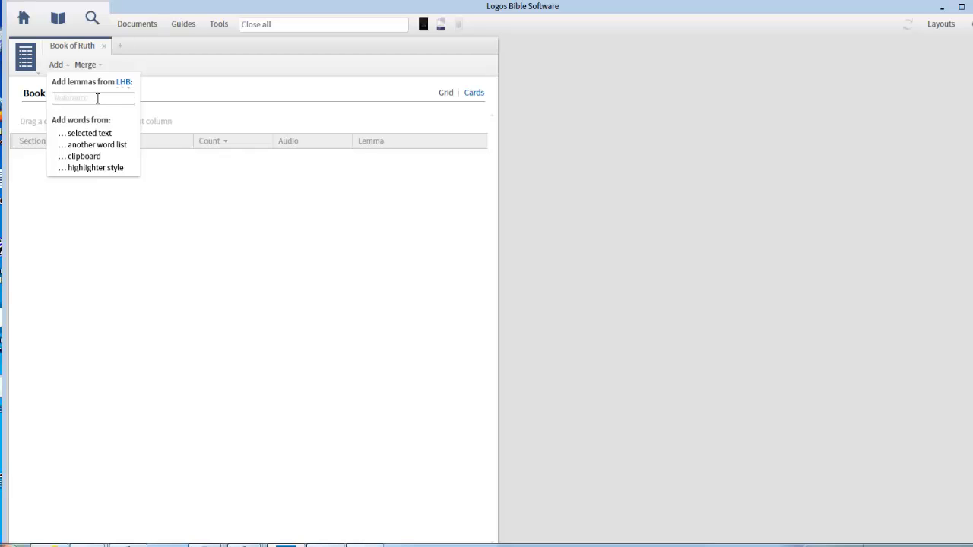
Step: Add the LHB lemmas from Ruth 1-4 to the list
type("Ruth 1-4")
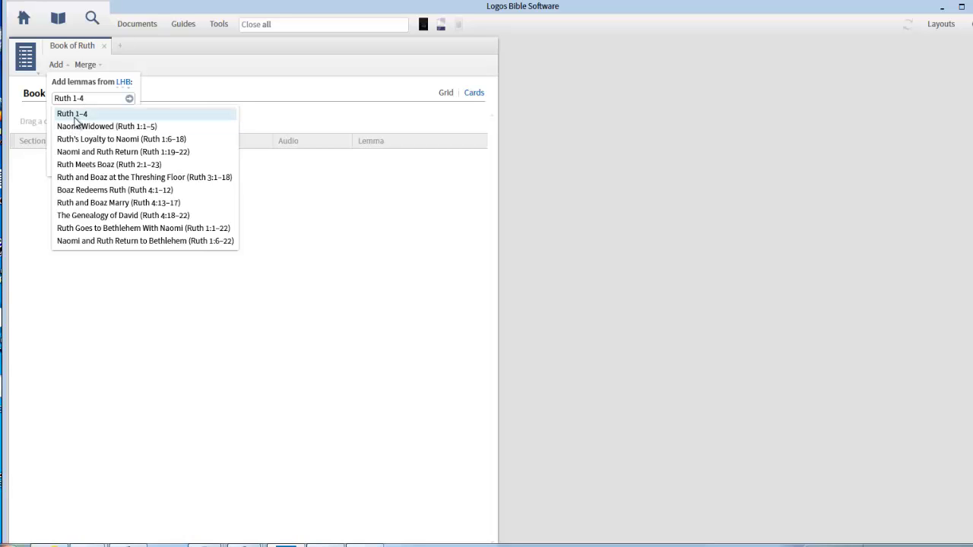
left_click(75, 116)
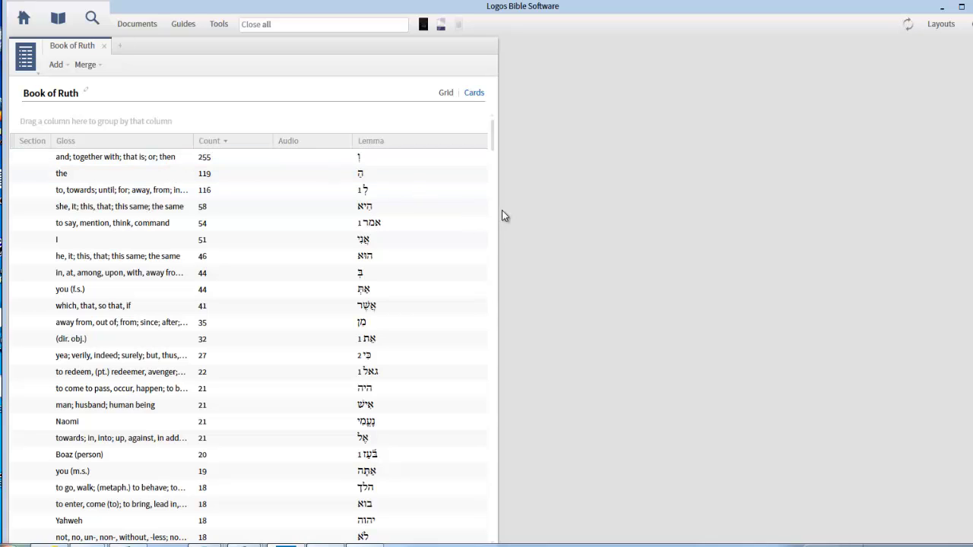
Step: Widen the word list panel and sort lemmas by Count, highest first
left_click_drag(498, 212, 758, 225)
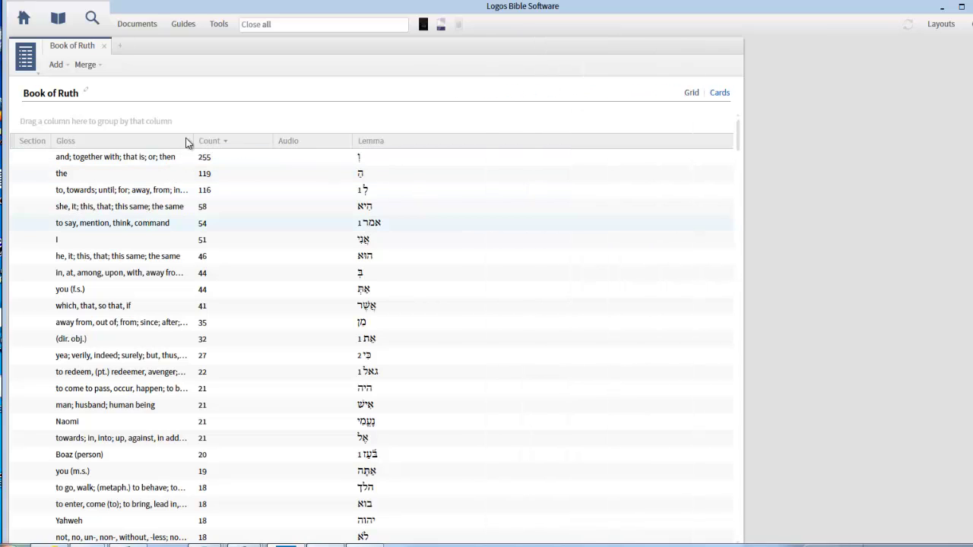
left_click(222, 143)
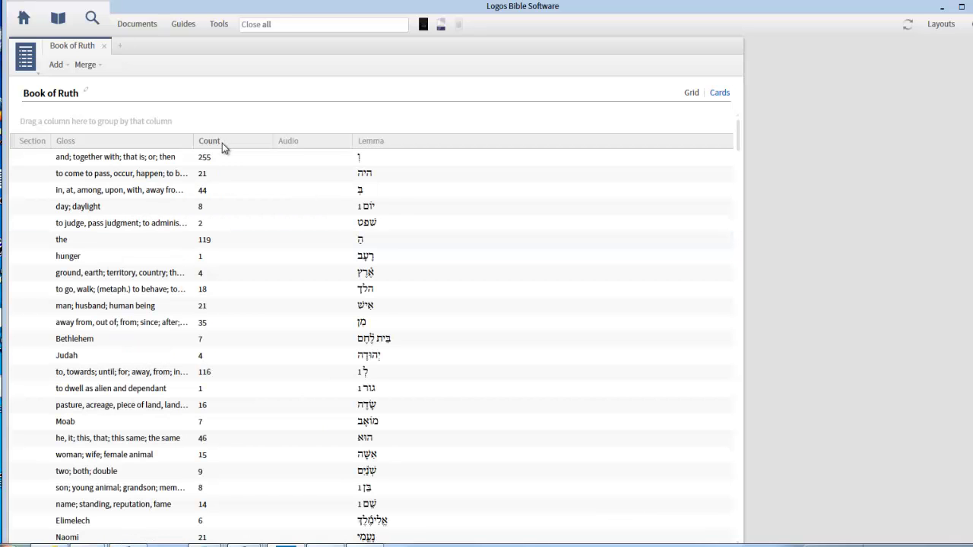
left_click(223, 142)
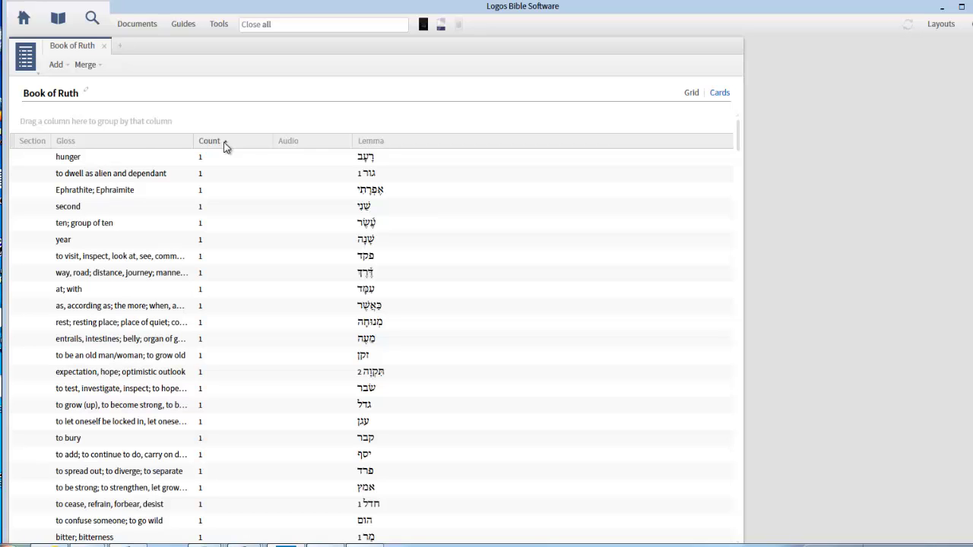
left_click(223, 143)
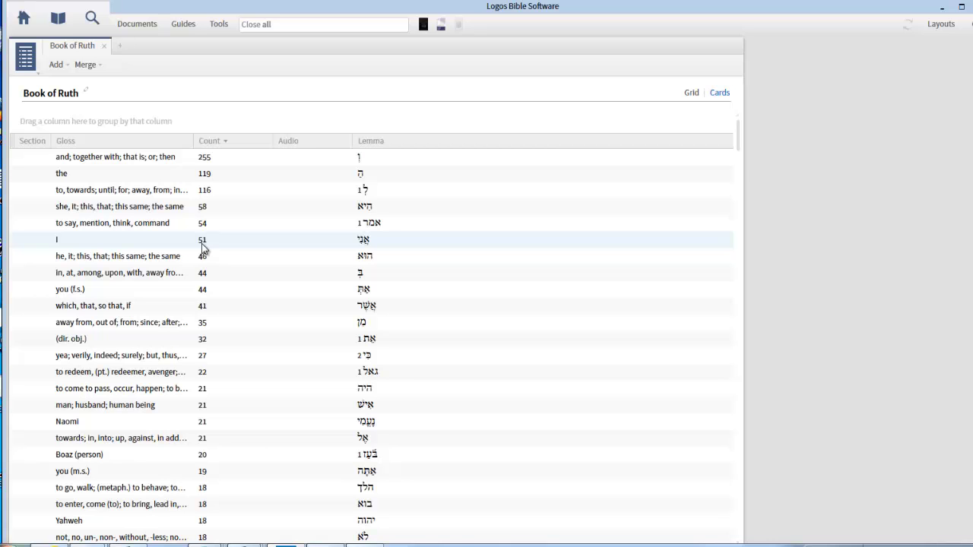
scroll(202, 247, "down", 2)
scroll(202, 247, "down", 3)
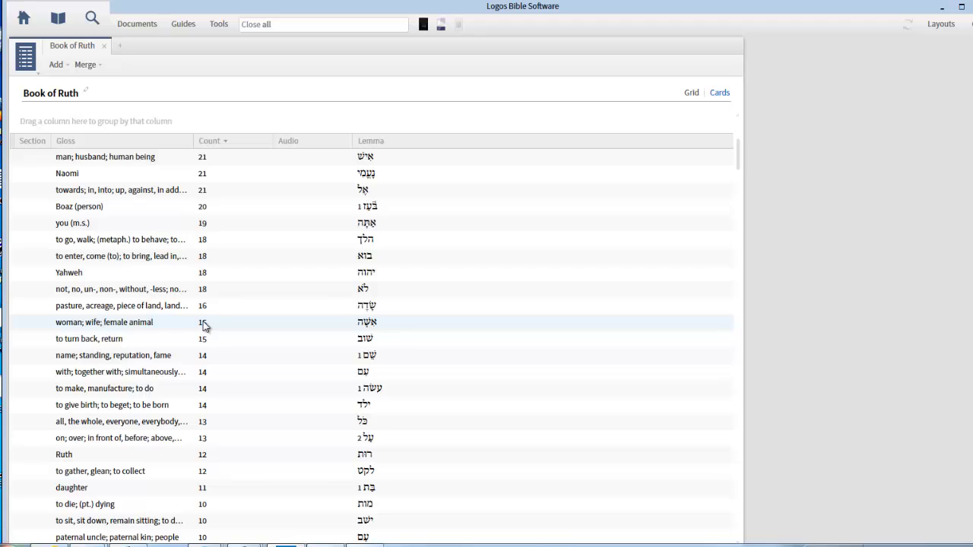
Step: Open Print/Export for the Book of Ruth word list from the panel menu
left_click(38, 76)
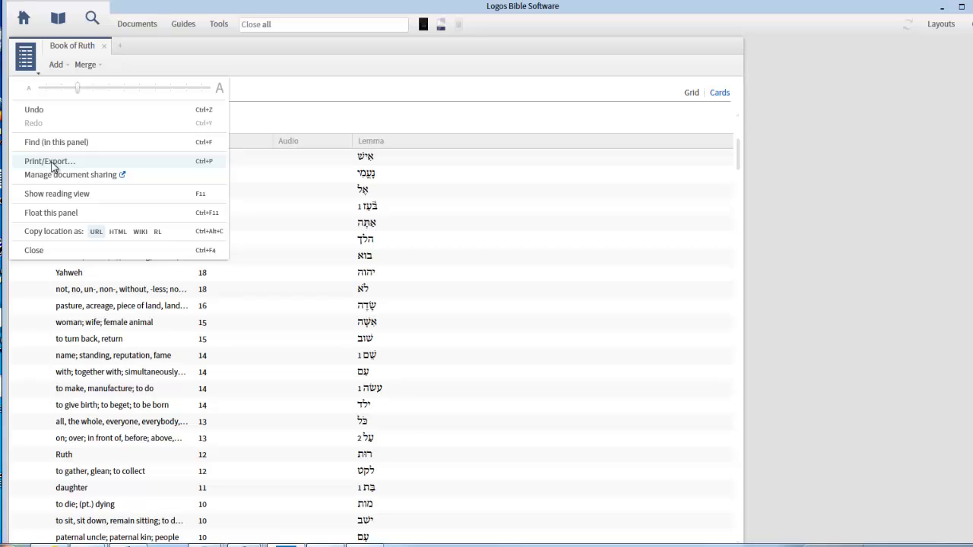
left_click(52, 163)
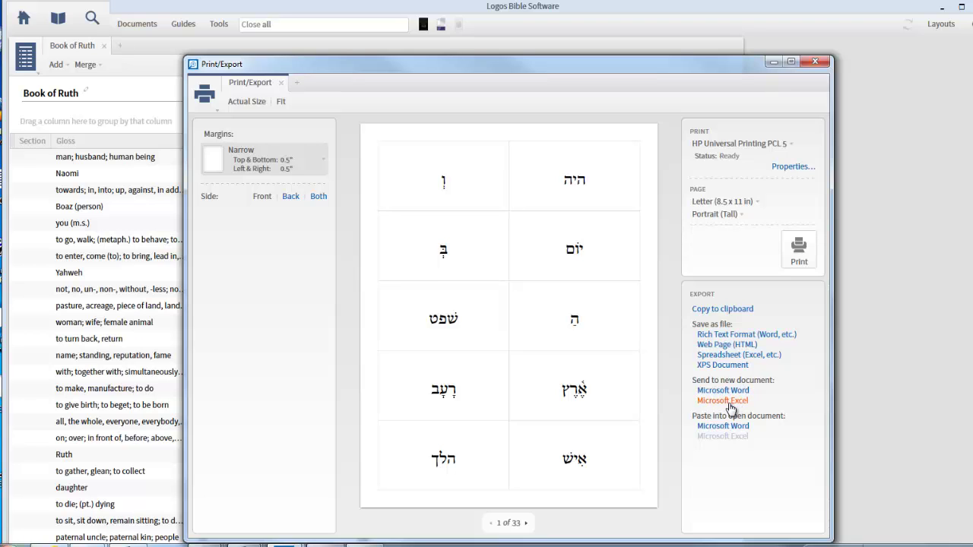
Step: Send the word list to a new Microsoft Excel document
left_click(728, 403)
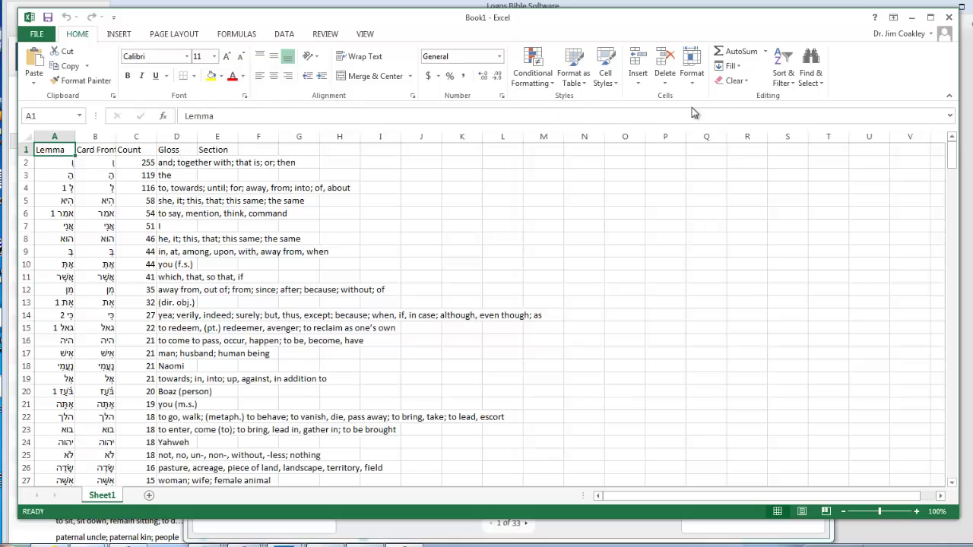
Step: Minimize Excel and the Print/Export window to return to the Book of Ruth list
left_click(912, 17)
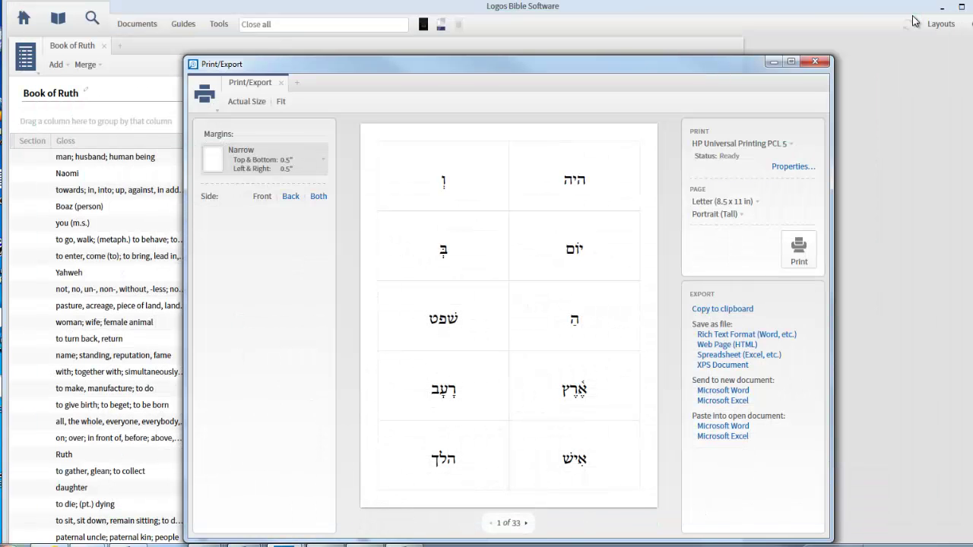
left_click(772, 64)
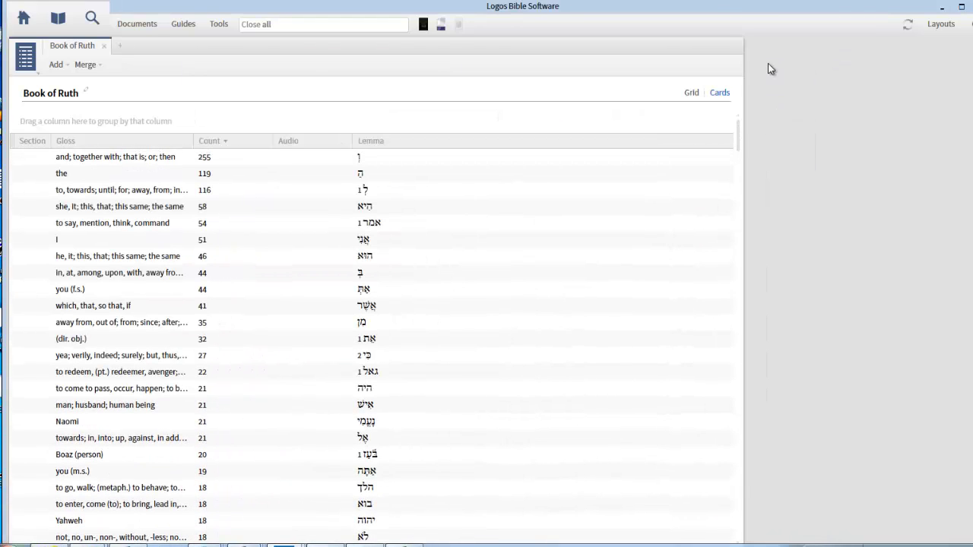